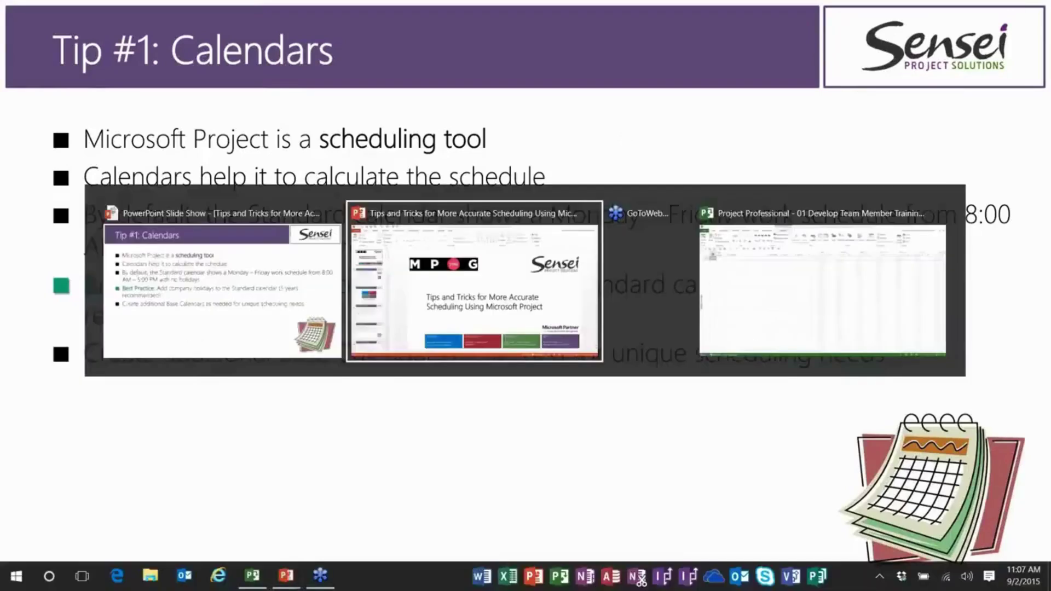
pyautogui.hotkey('alt', 'Tab')
pyautogui.hotkey('alt', 'Tab')
pyautogui.hotkey('alt', 'Tab')
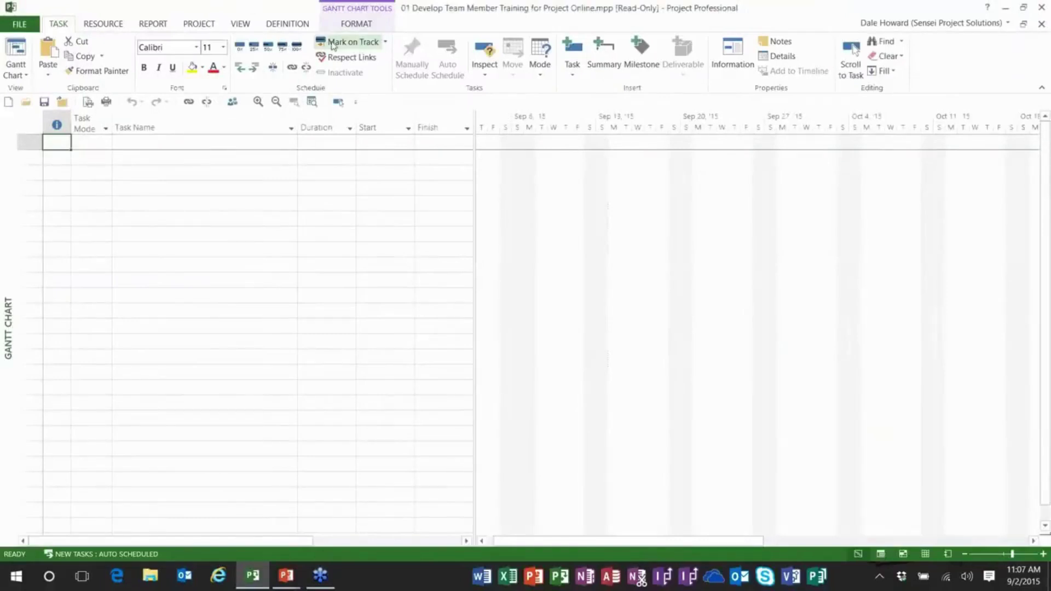
# In Change Working Time, review the Standard calendar's Labor Day exception and November 26, 2015 hours.
pyautogui.click(190, 27)
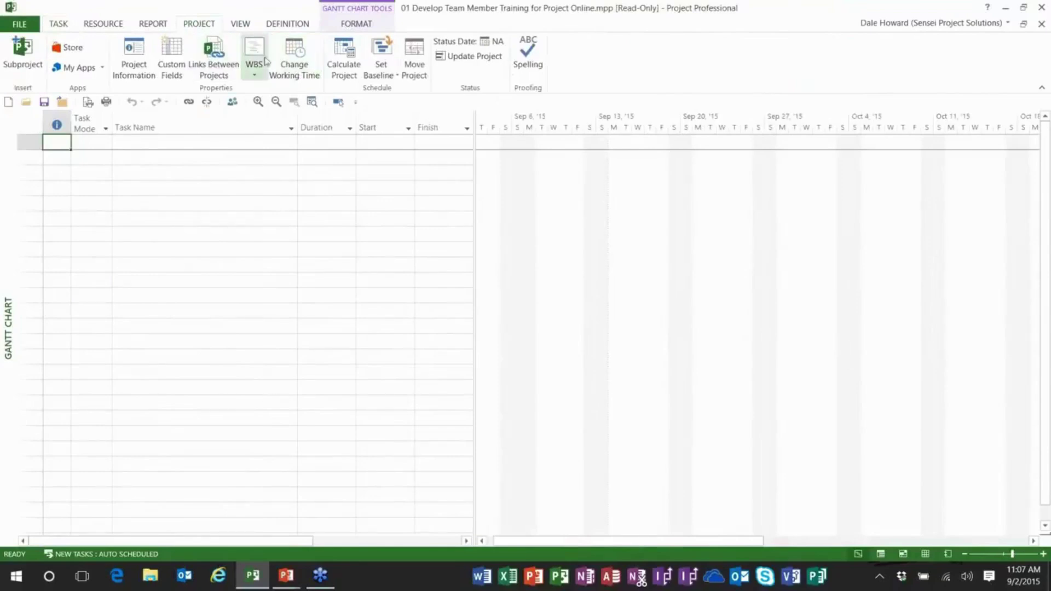
pyautogui.click(295, 62)
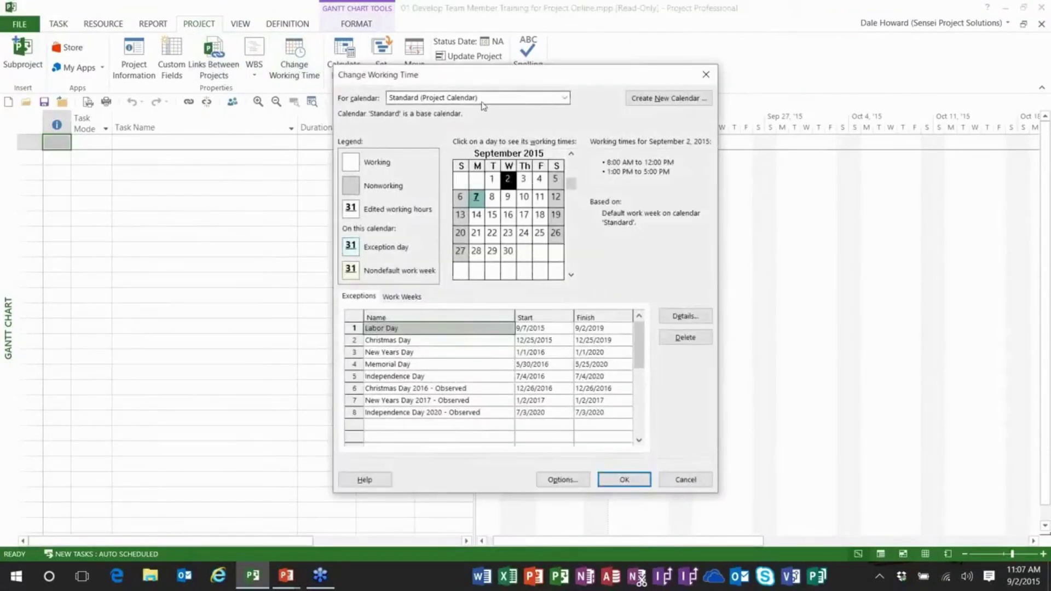
pyautogui.click(448, 327)
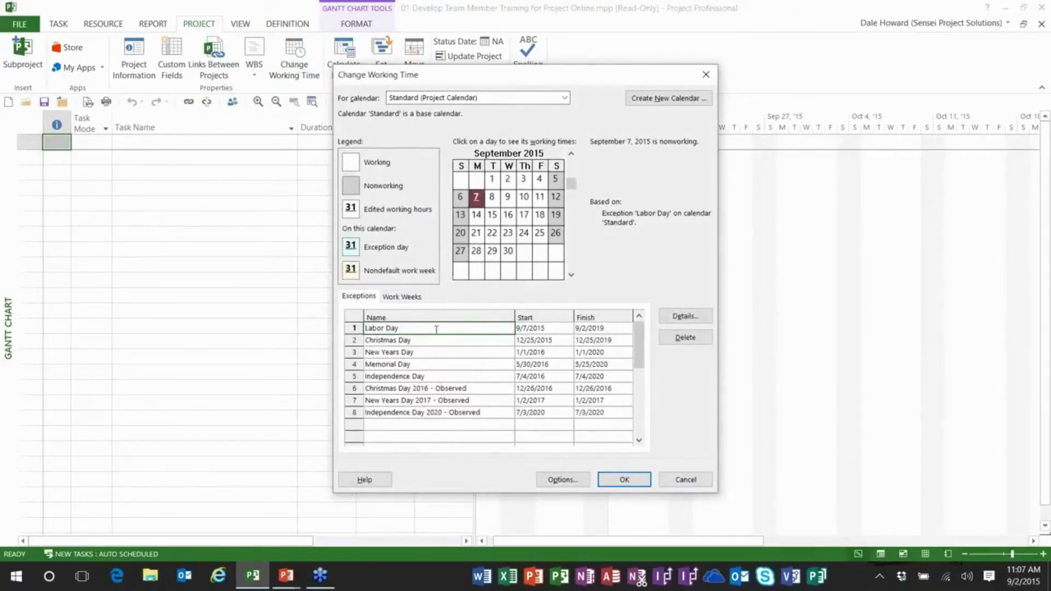
pyautogui.click(571, 276)
pyautogui.click(572, 276)
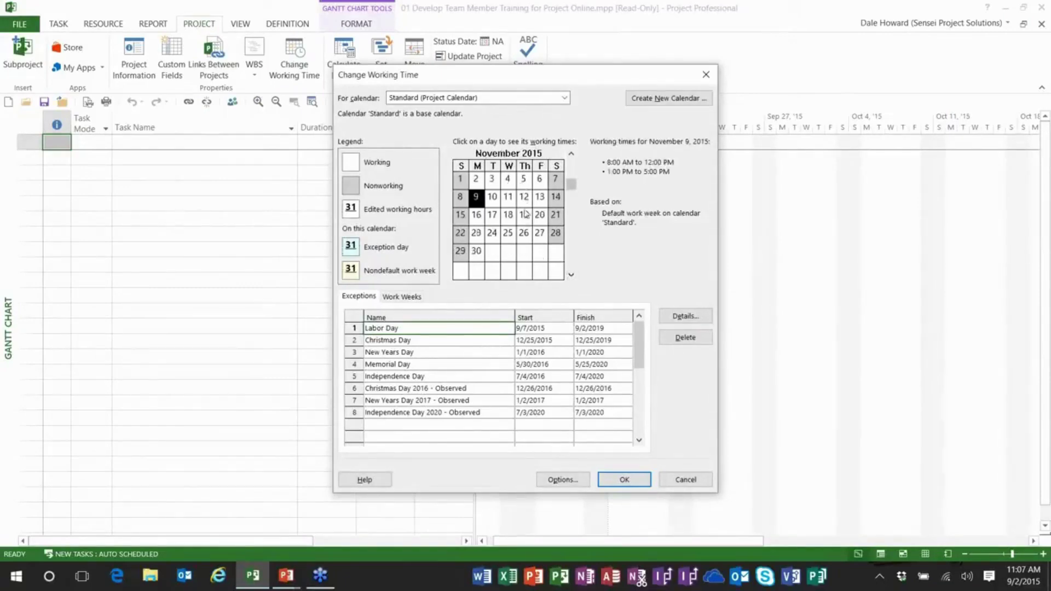
pyautogui.click(526, 240)
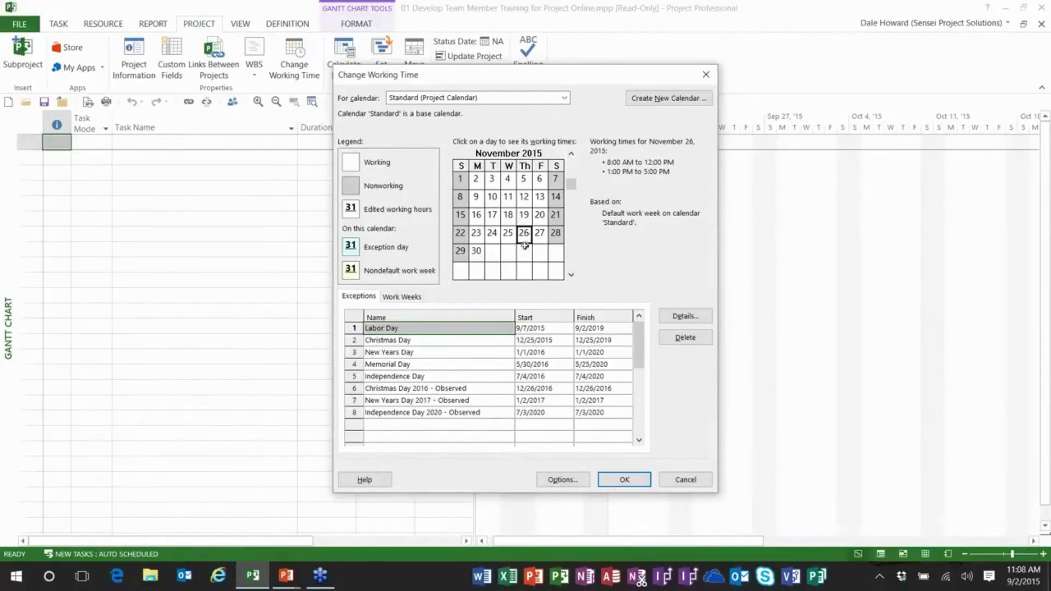
# Add a Thanksgiving Day exception to the Standard calendar.
pyautogui.click(456, 424)
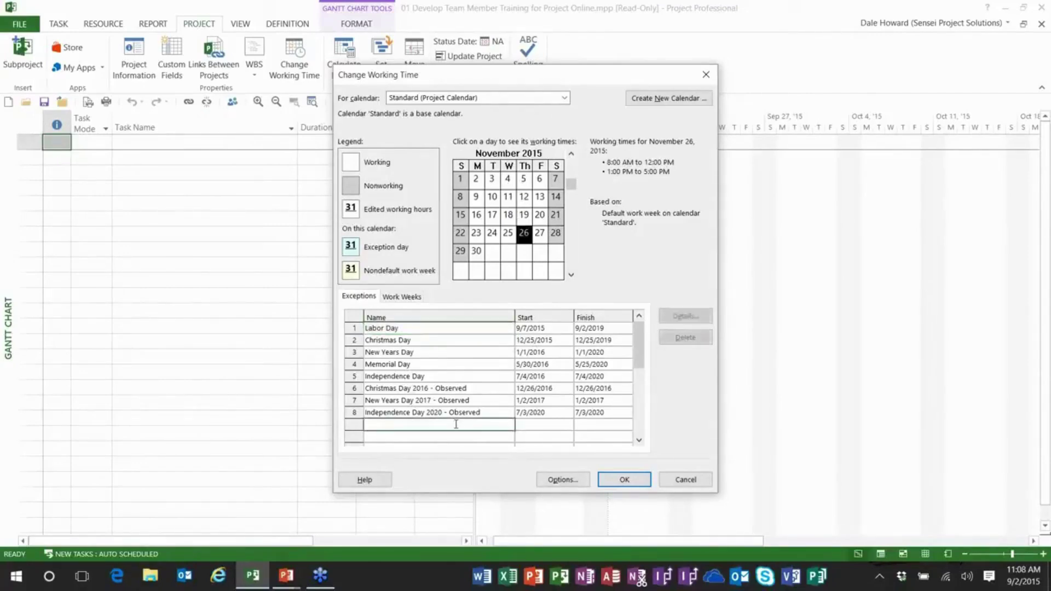
pyautogui.write('Thanksgiving Day')
pyautogui.press('Tab')
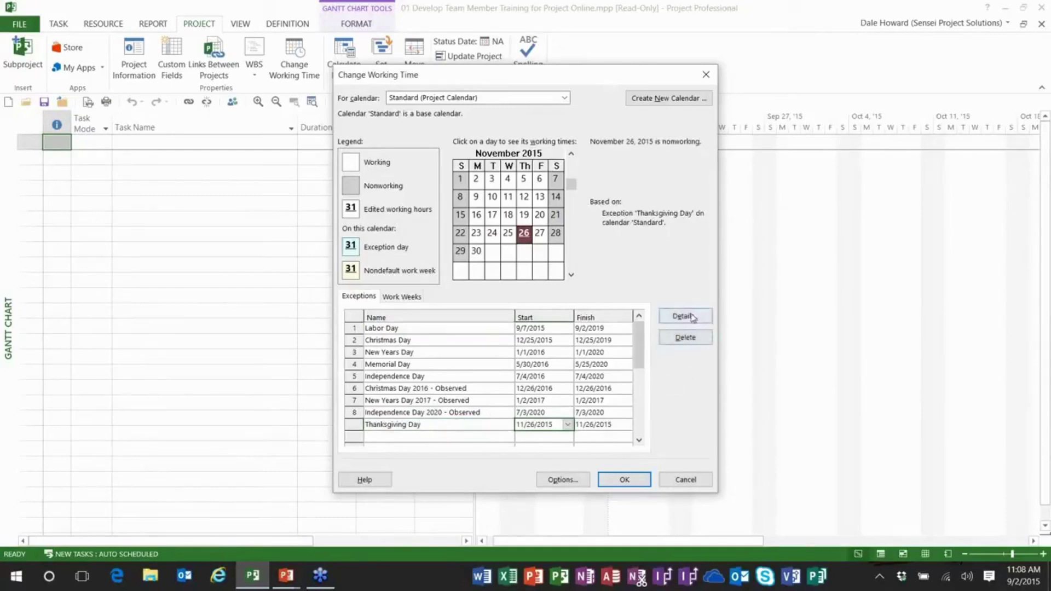
# Make Thanksgiving Day recur yearly on the fourth Thursday of November through 2019.
pyautogui.click(686, 317)
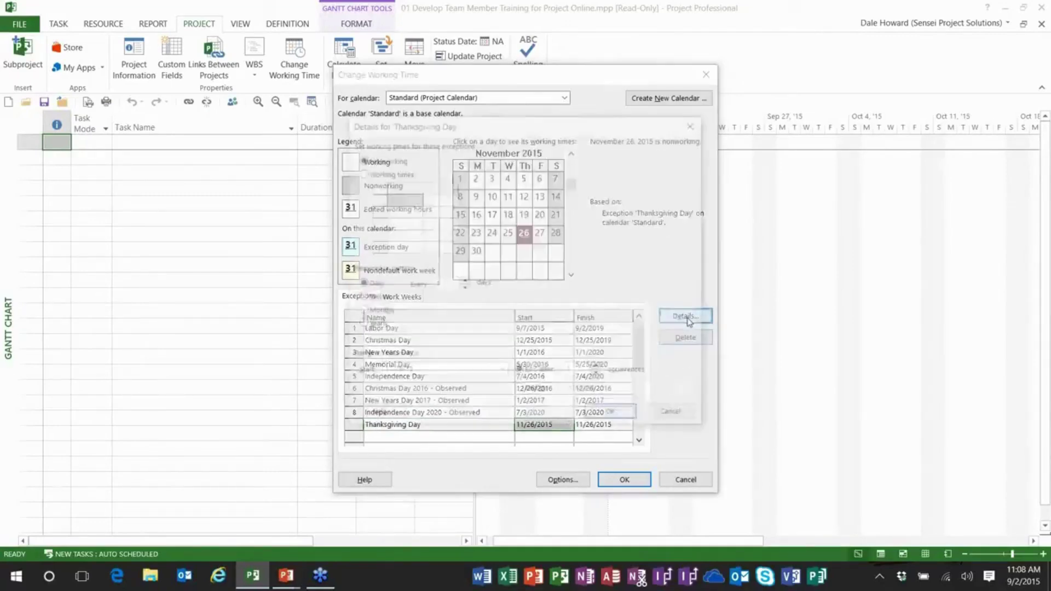
pyautogui.click(371, 325)
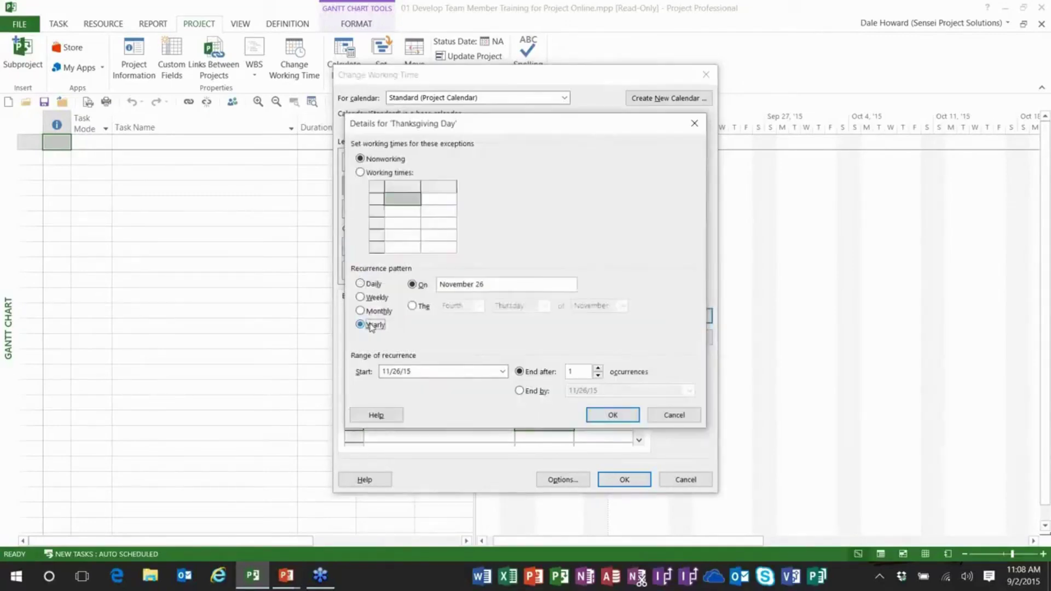
pyautogui.click(415, 307)
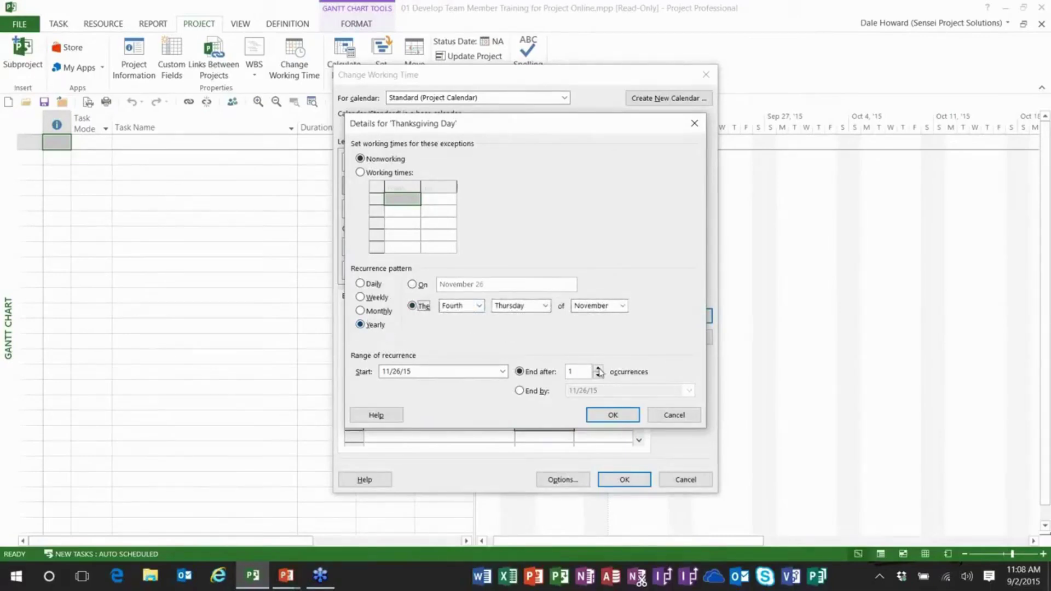
pyautogui.click(598, 368)
pyautogui.click(599, 369)
pyautogui.click(599, 369)
pyautogui.click(598, 369)
pyautogui.click(613, 415)
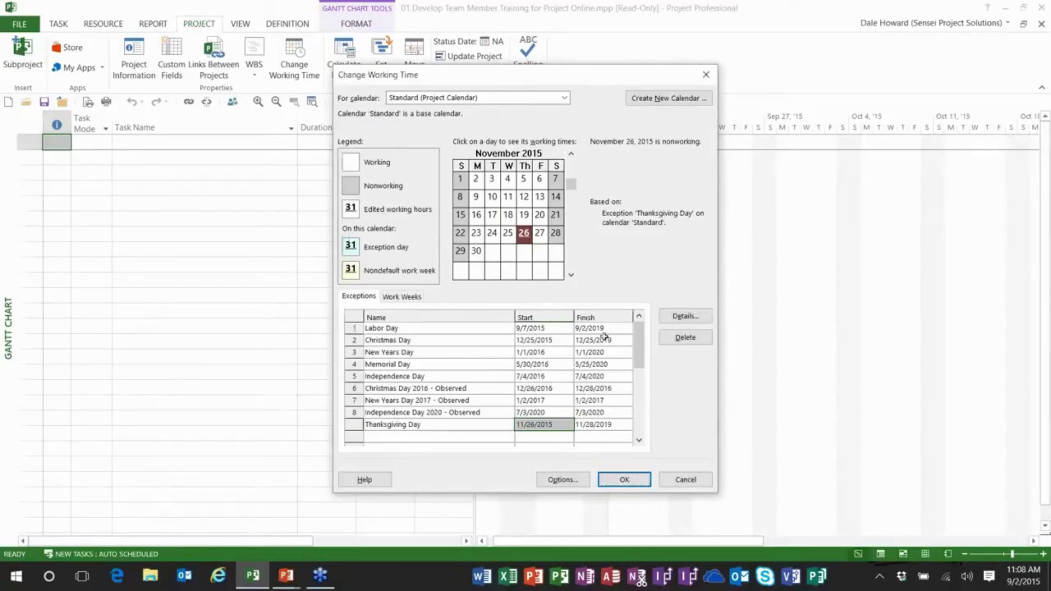
# Make November 27, 2015 a nonworking 'Friday after Thanksgiving 2015' exception.
pyautogui.click(540, 234)
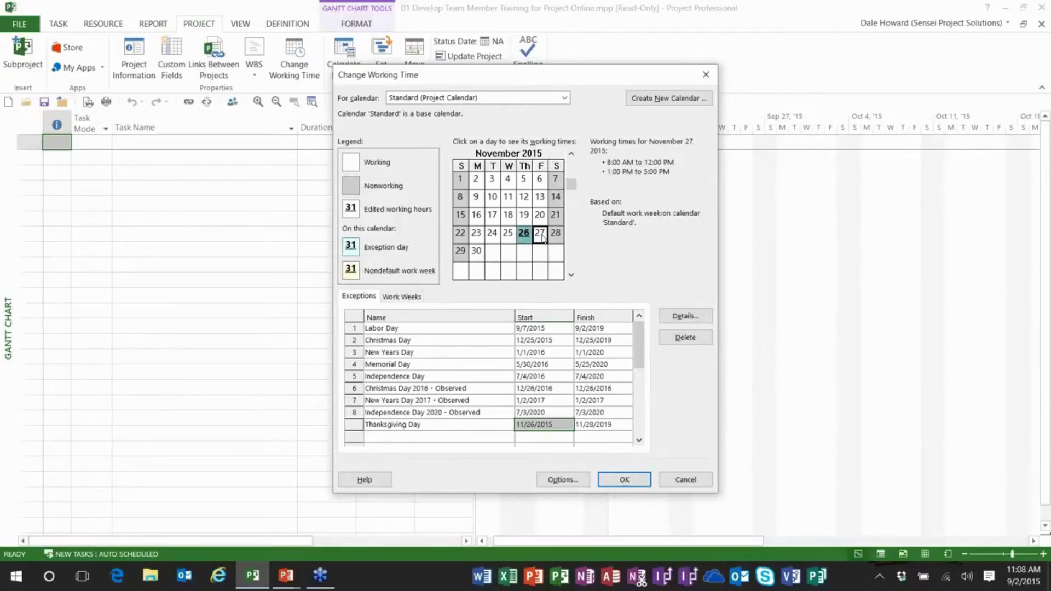
pyautogui.click(440, 436)
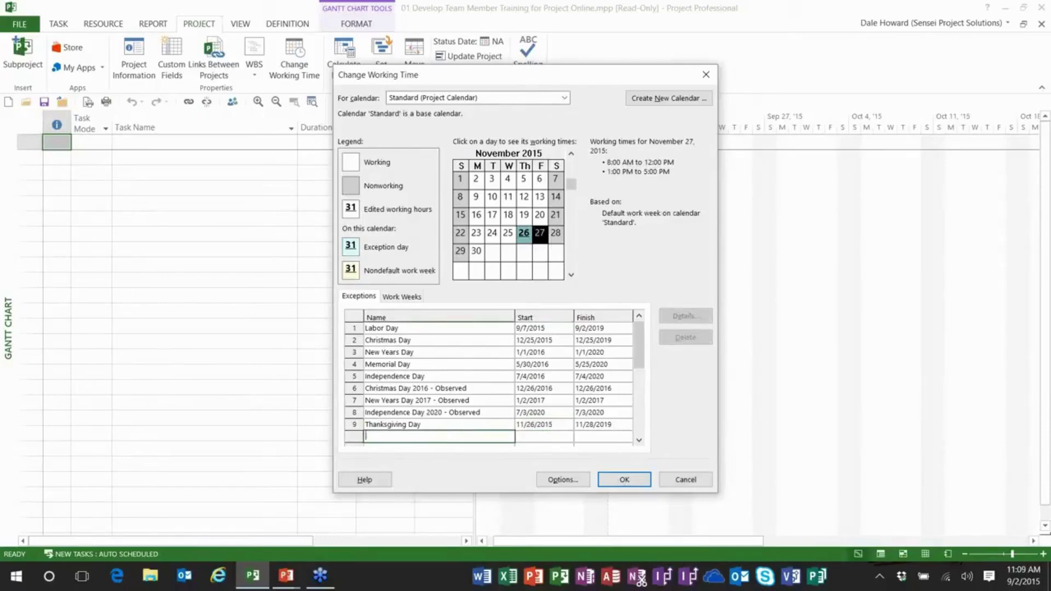
pyautogui.write('Friday after Thanksgiving 201')
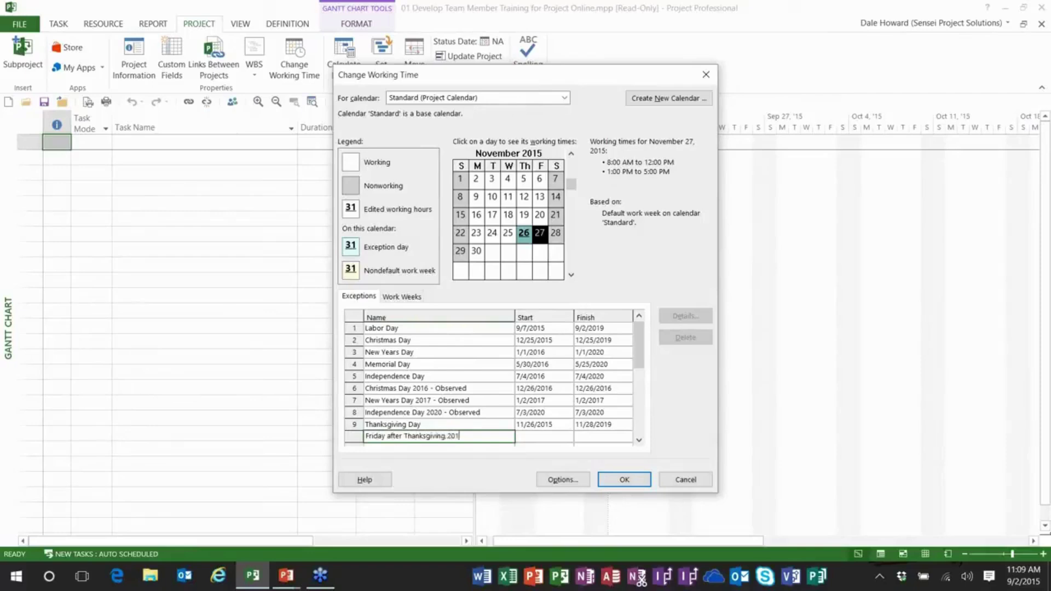
pyautogui.write('5')
pyautogui.press('Tab')
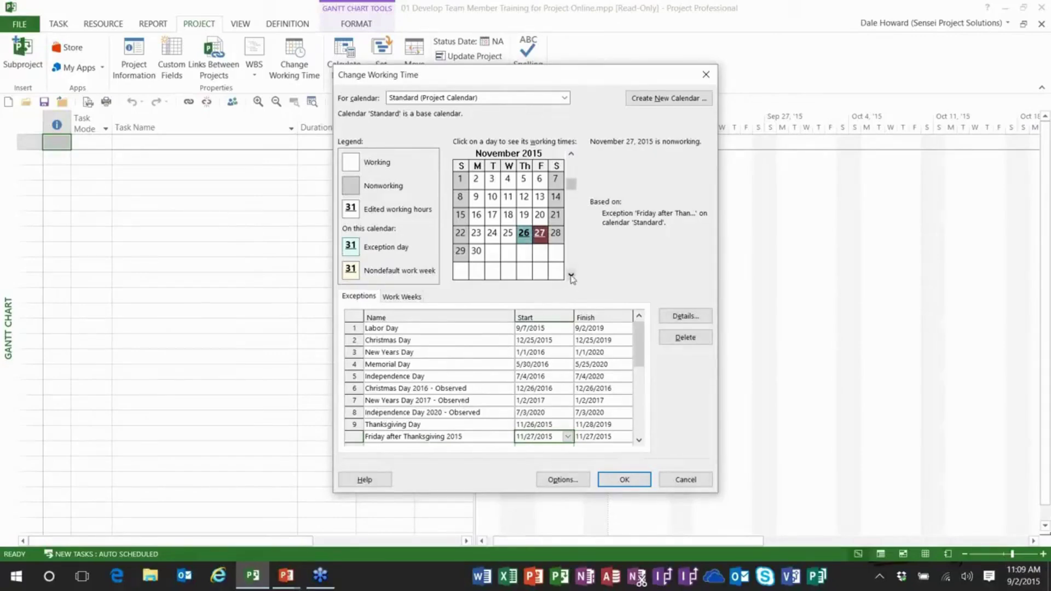
# Verify November 22, 28 and 29, 2019 working times, then accept the calendar changes.
pyautogui.moveTo(571, 276); pyautogui.dragTo(572, 278)
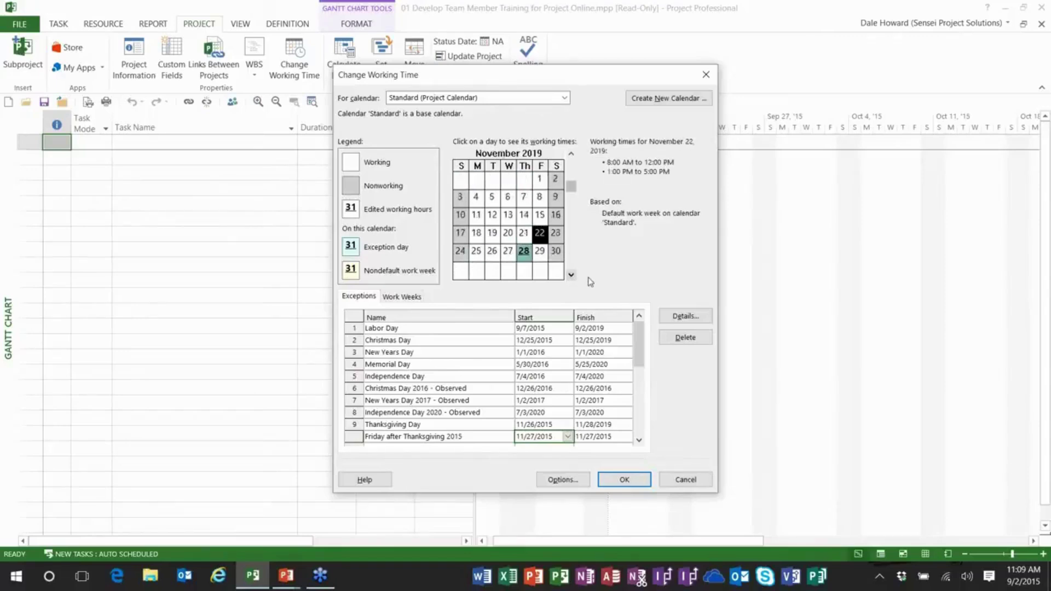
pyautogui.click(524, 258)
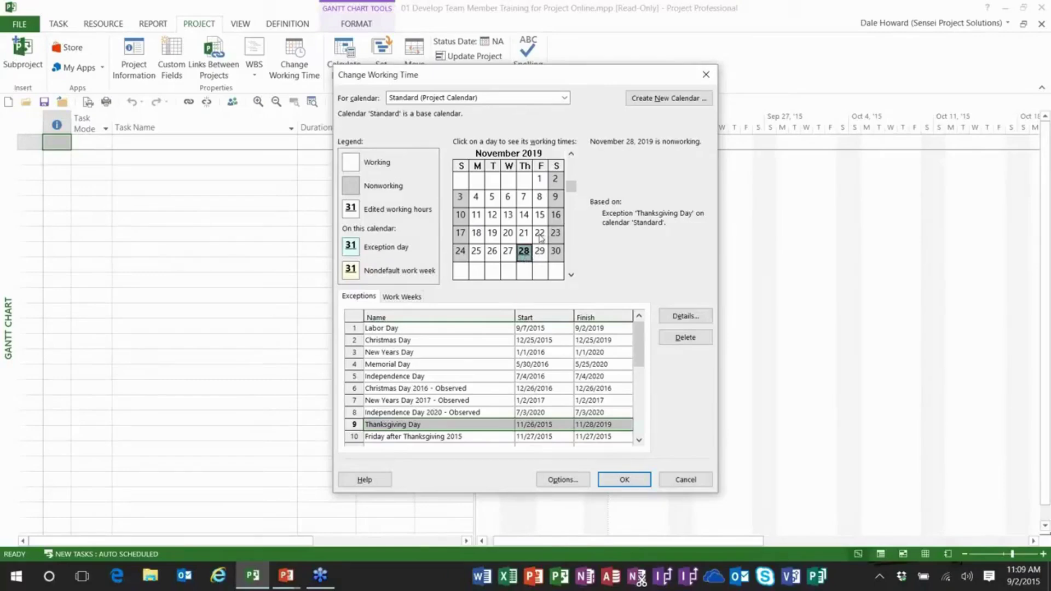
pyautogui.click(540, 234)
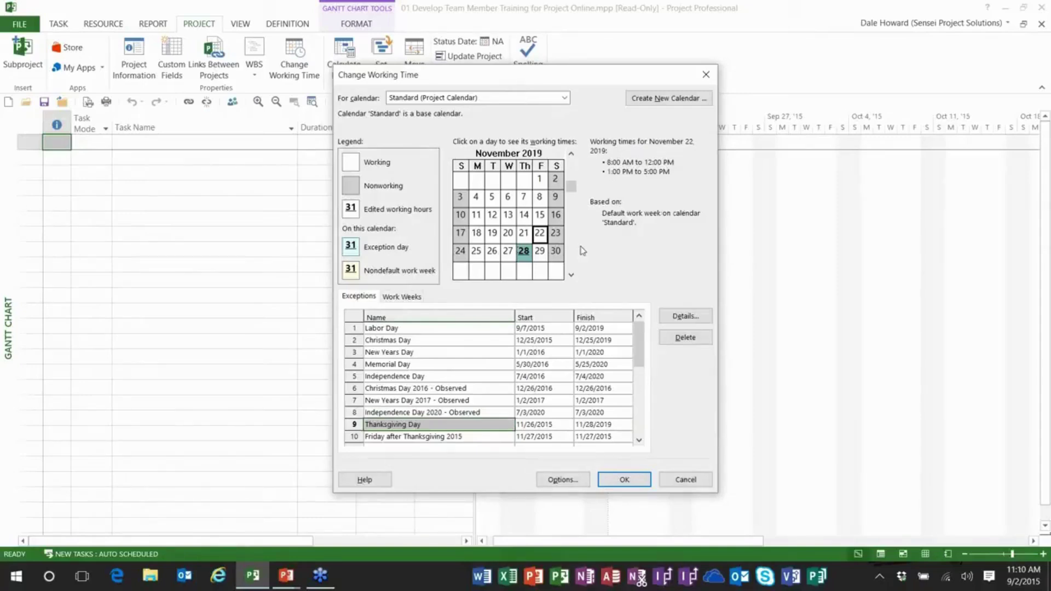
pyautogui.click(540, 256)
pyautogui.click(624, 480)
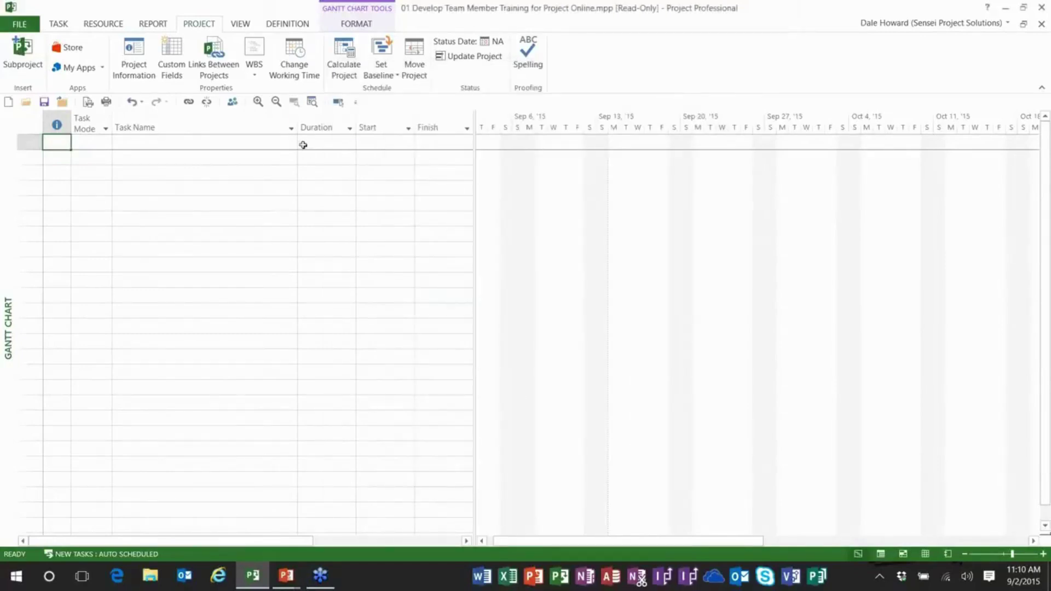
# Reopen Change Working Time on the 4x10 Work Week calendar and check September 14 hours.
pyautogui.click(311, 73)
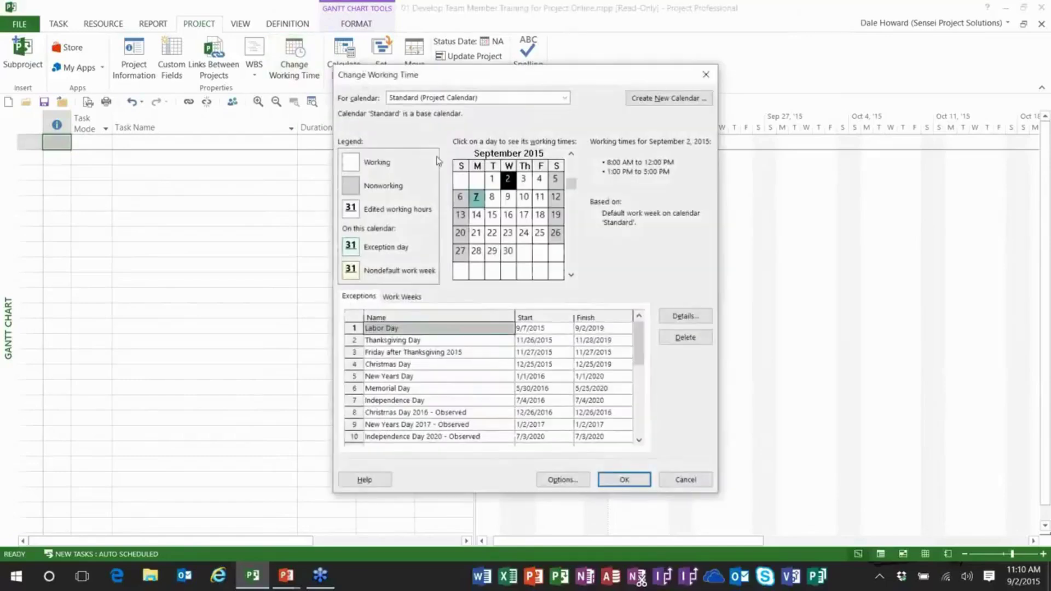
pyautogui.click(564, 98)
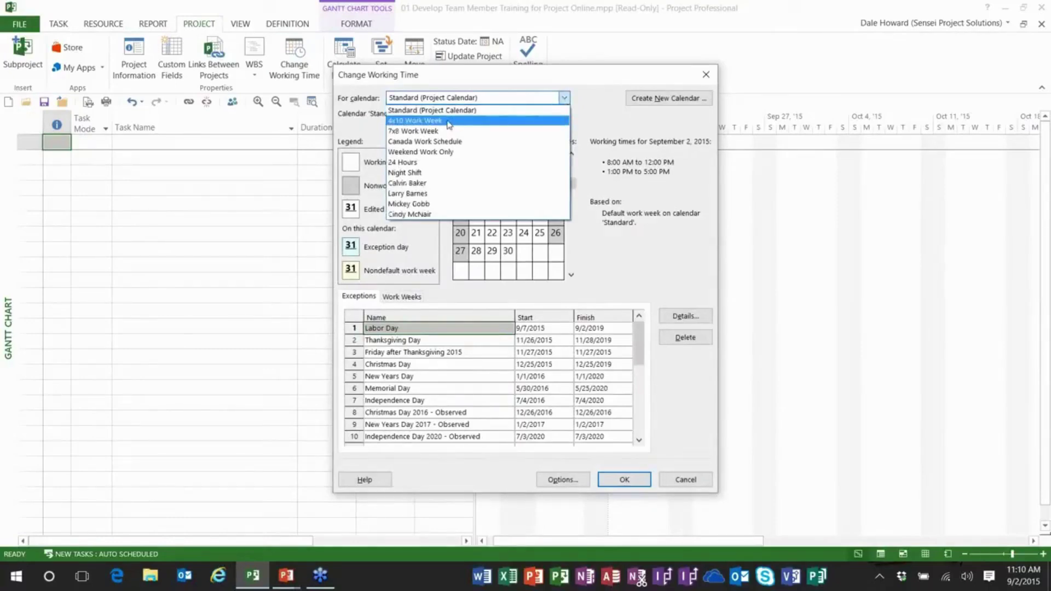
pyautogui.click(449, 121)
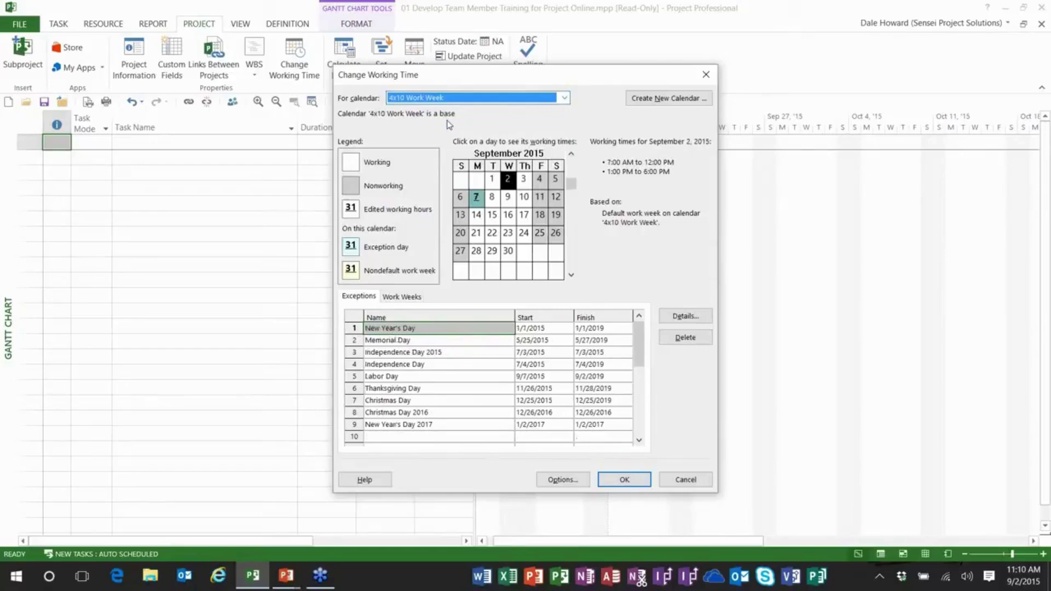
pyautogui.click(478, 223)
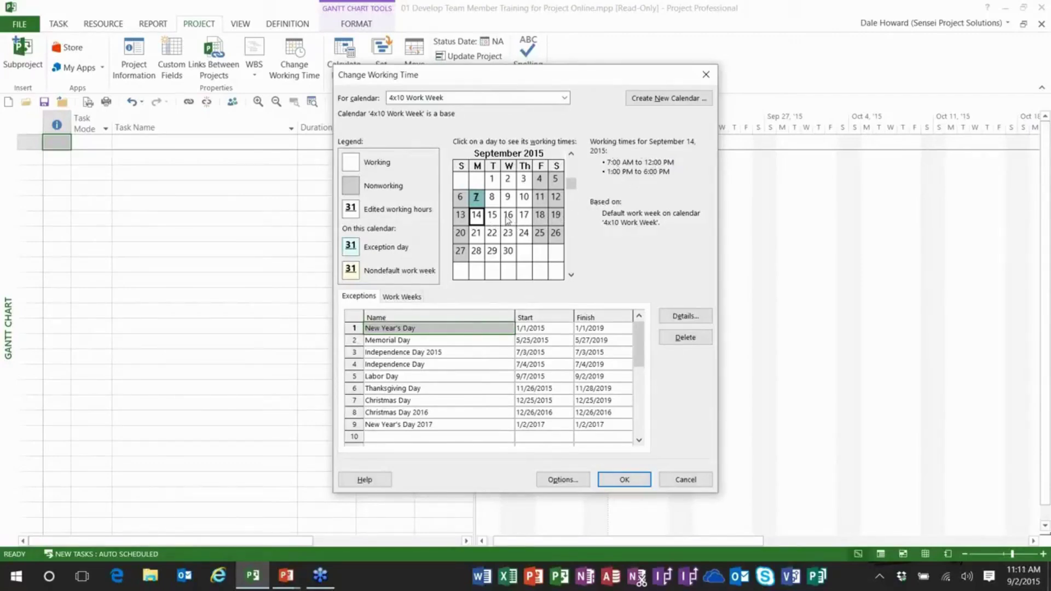
pyautogui.click(565, 99)
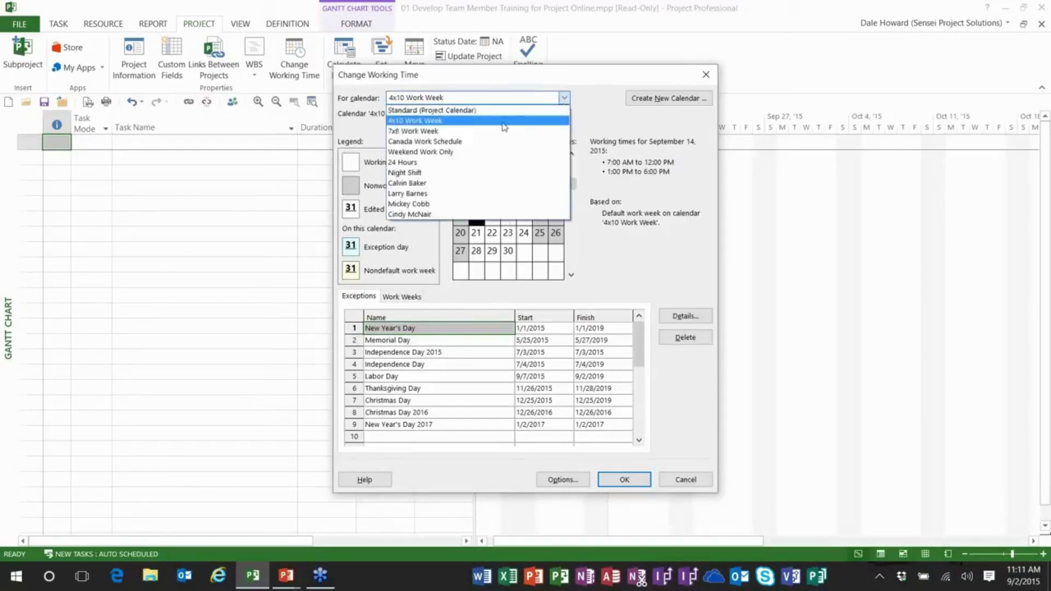
# Show the 7x8 Work Week calendar and check September 7, 8 and 9 hours.
pyautogui.click(454, 133)
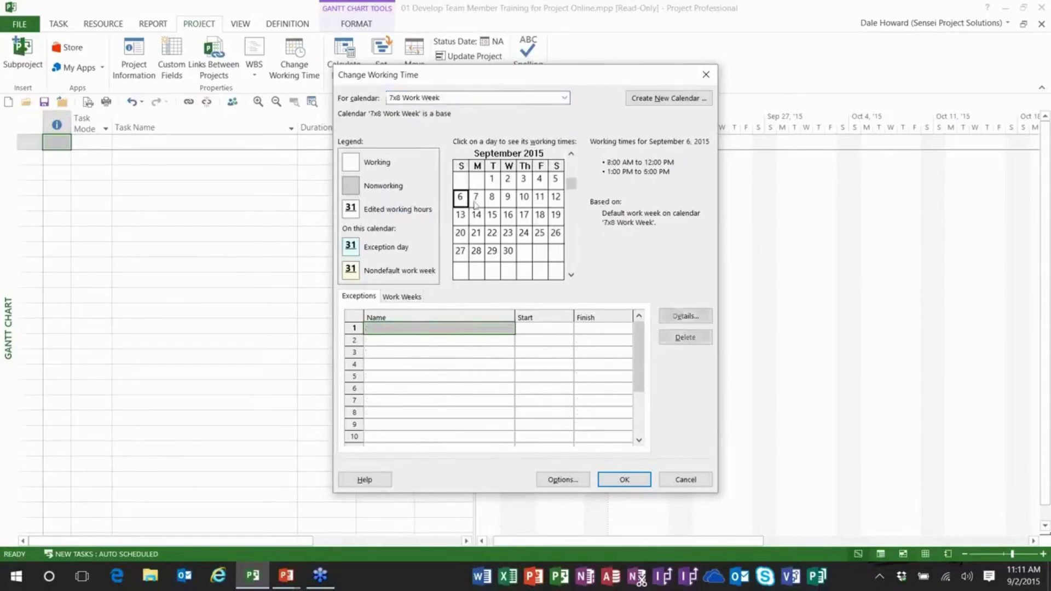
pyautogui.click(476, 203)
pyautogui.click(491, 203)
pyautogui.click(509, 203)
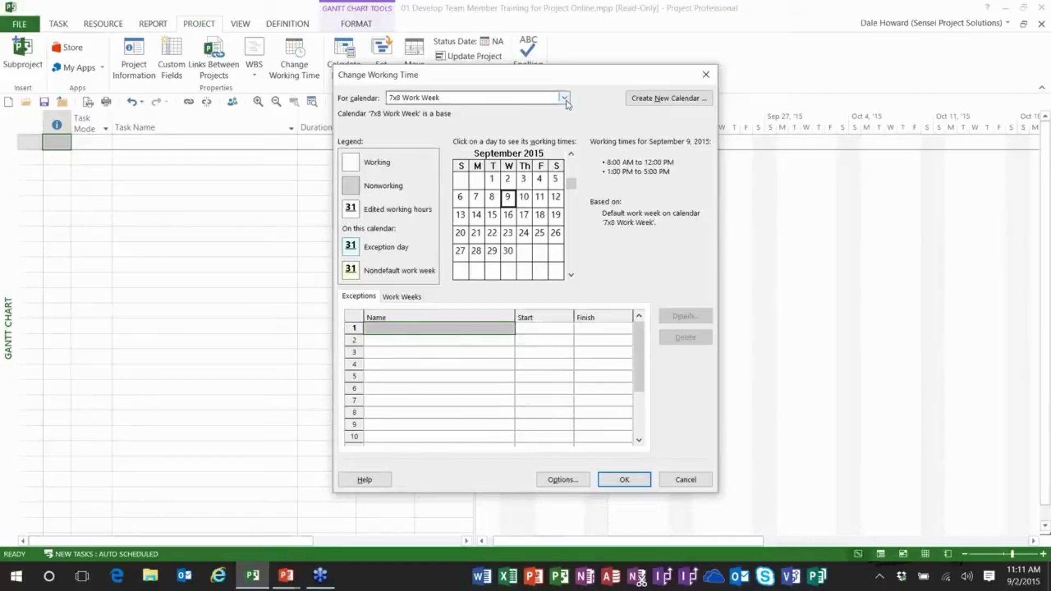
pyautogui.click(564, 99)
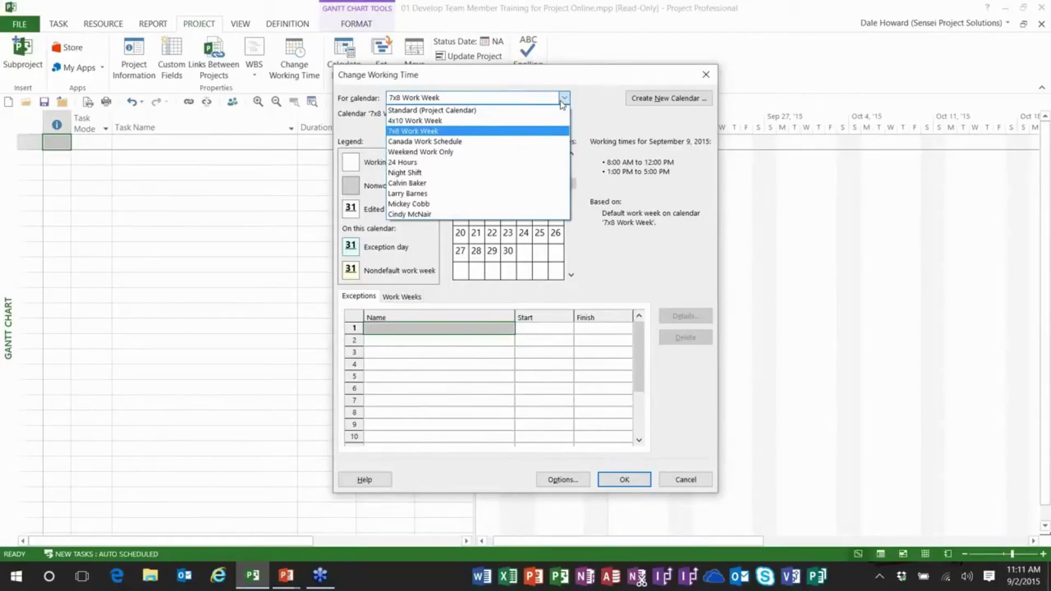
# Show the Canada Work Schedule calendar and select its Victoria Day 2015 exception.
pyautogui.click(477, 143)
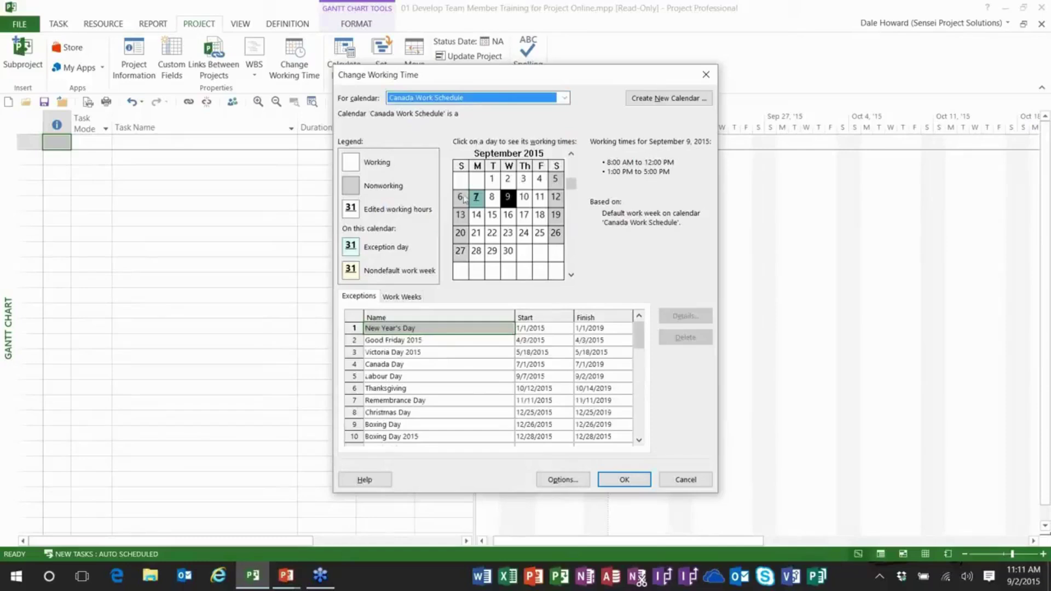
pyautogui.click(420, 354)
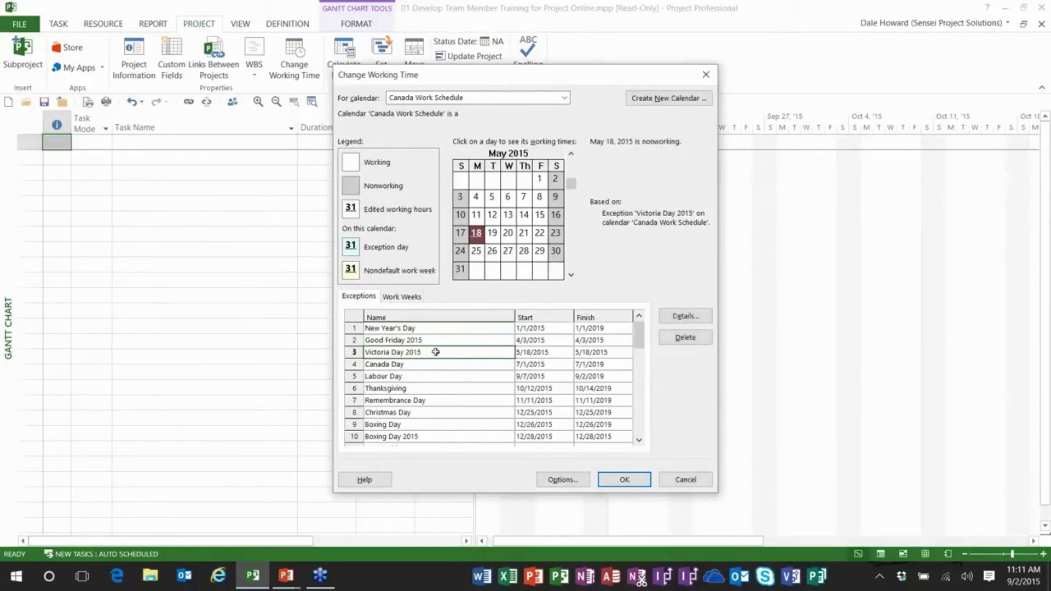
pyautogui.click(564, 98)
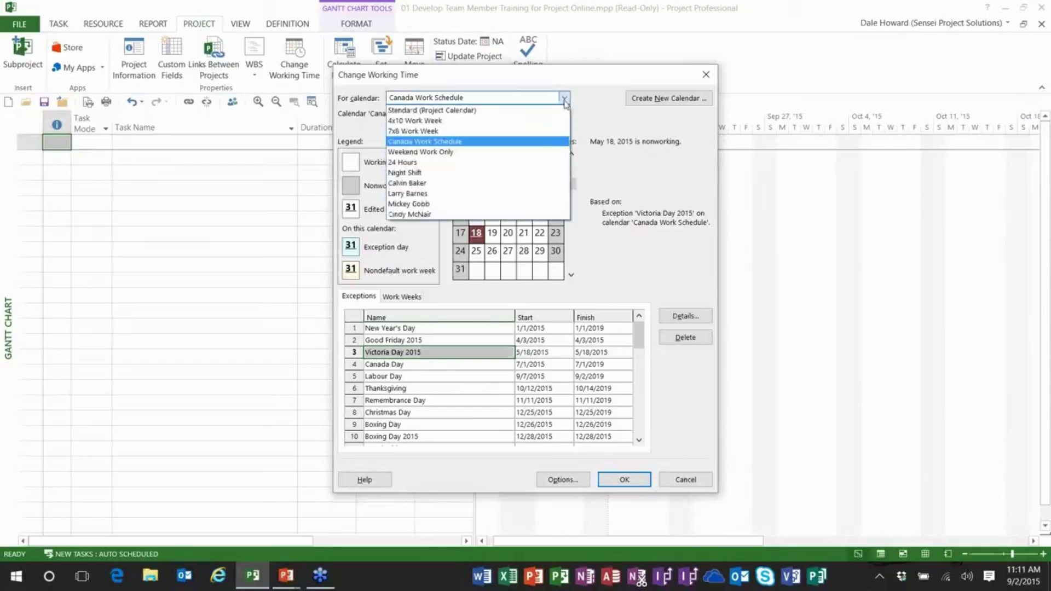
# Show the Weekend Work Only calendar and compare Sunday May 3 with Saturday May 9.
pyautogui.click(466, 153)
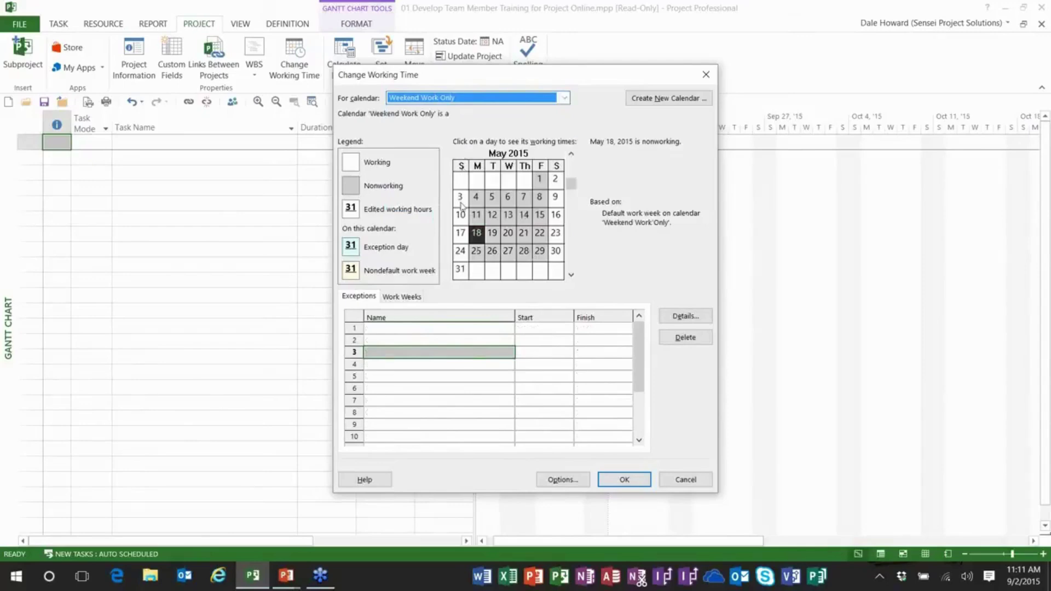
pyautogui.click(461, 204)
pyautogui.click(556, 203)
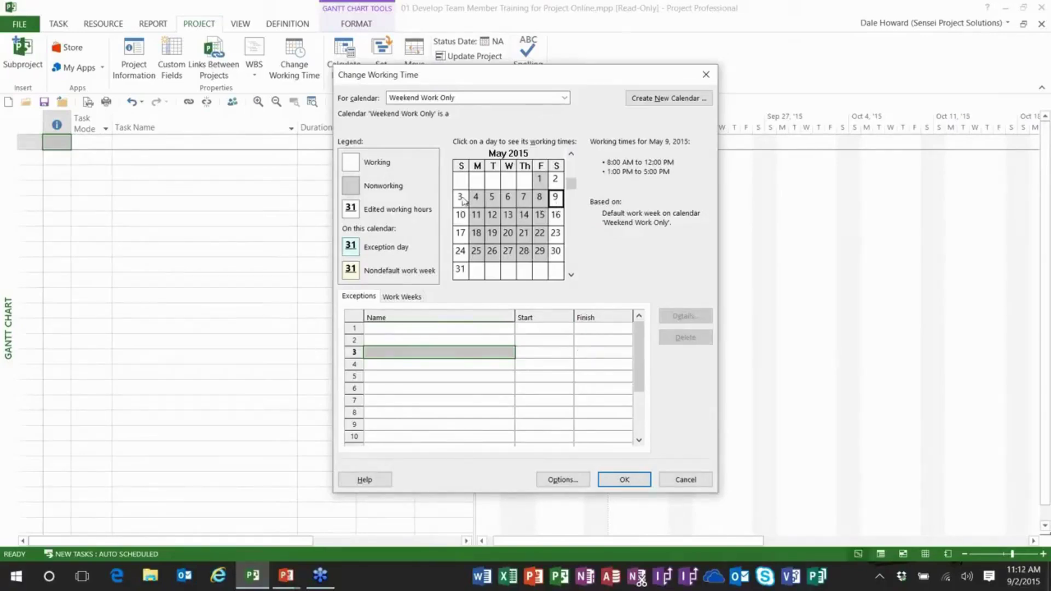
pyautogui.click(462, 201)
pyautogui.click(556, 199)
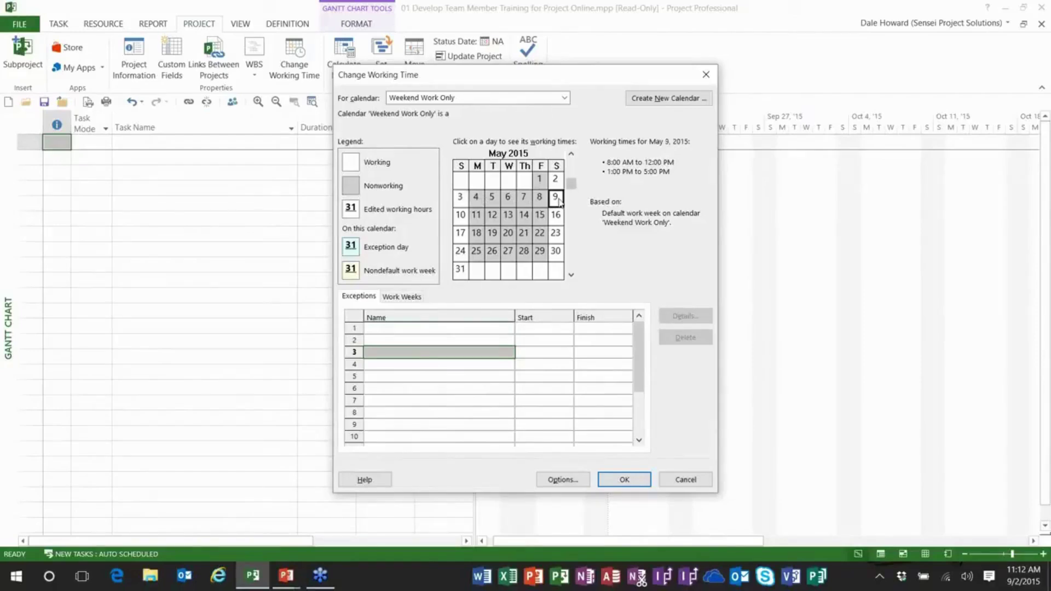
# Accept the working-time changes and switch to the PowerPoint slide show.
pyautogui.click(624, 480)
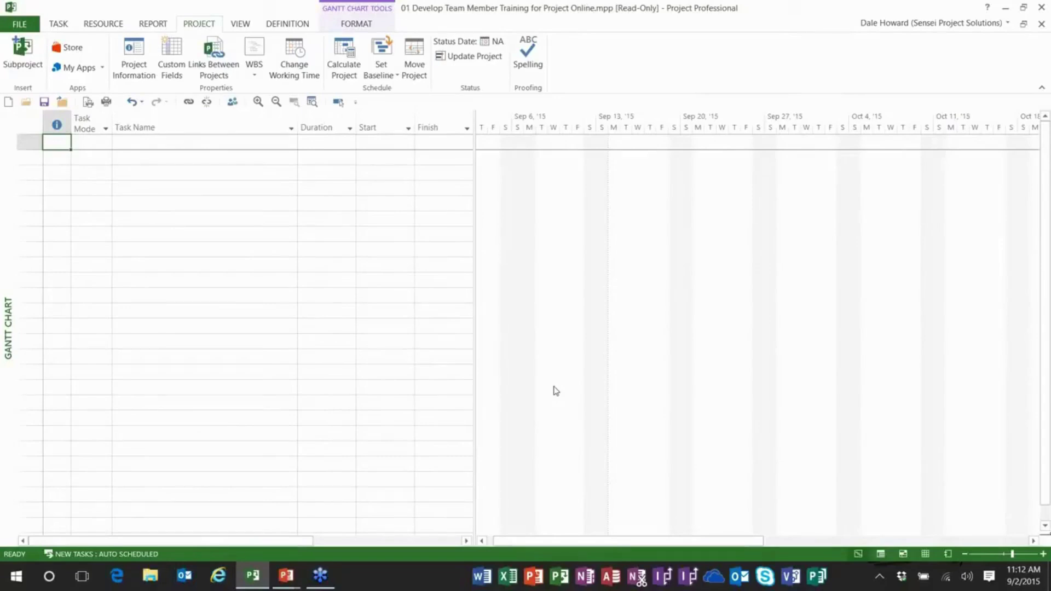
pyautogui.hotkey('alt', 'Tab')
pyautogui.hotkey('alt', 'Tab')
# Turn on Project Summary Task so row 0 shows '01 Develop Team Member Training for Project Online' on 9/14/15.
pyautogui.click(356, 25)
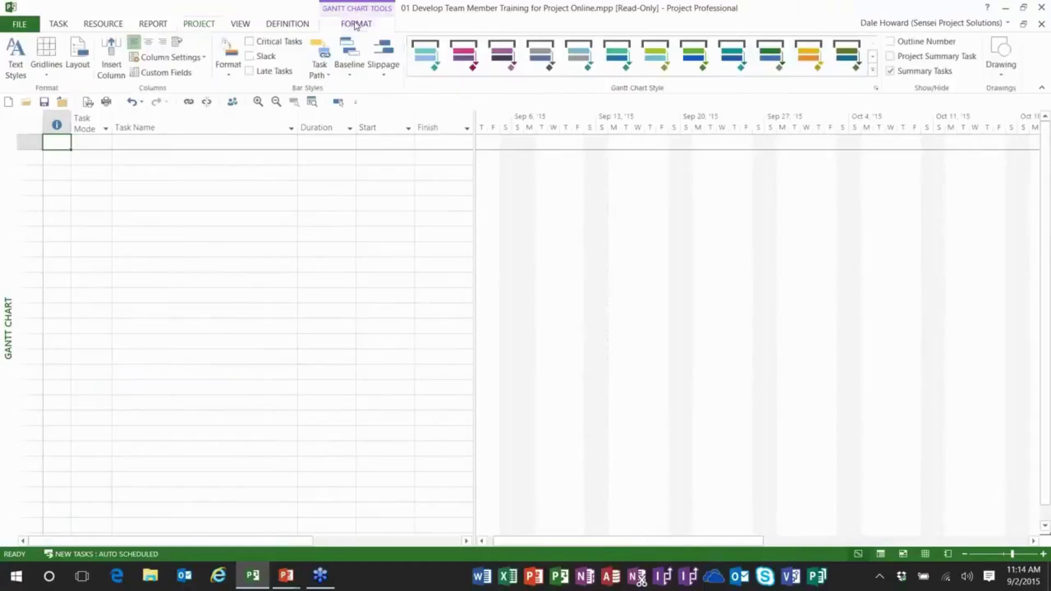
pyautogui.click(892, 60)
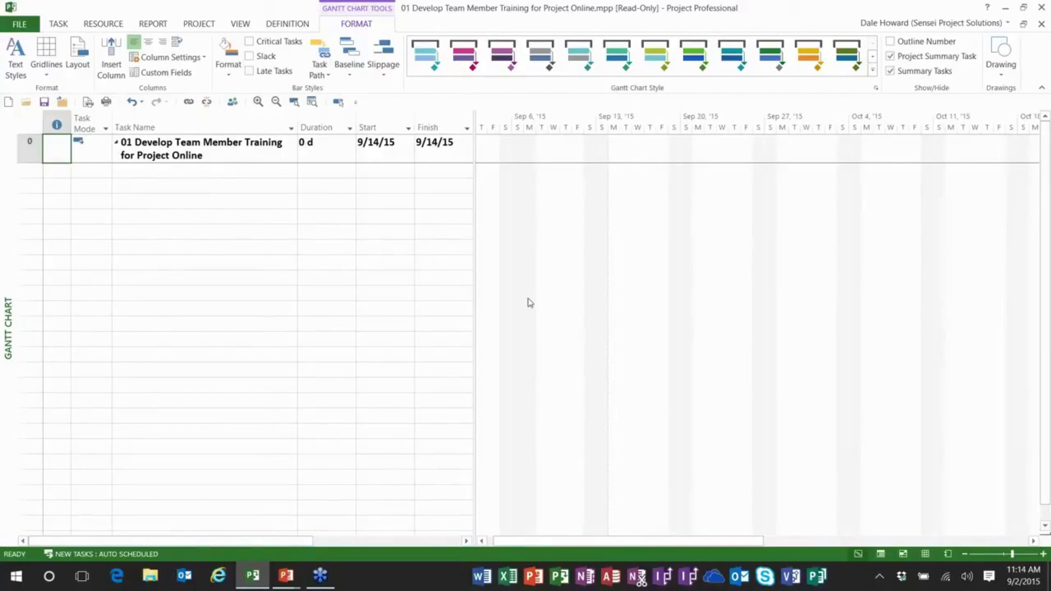
pyautogui.click(194, 154)
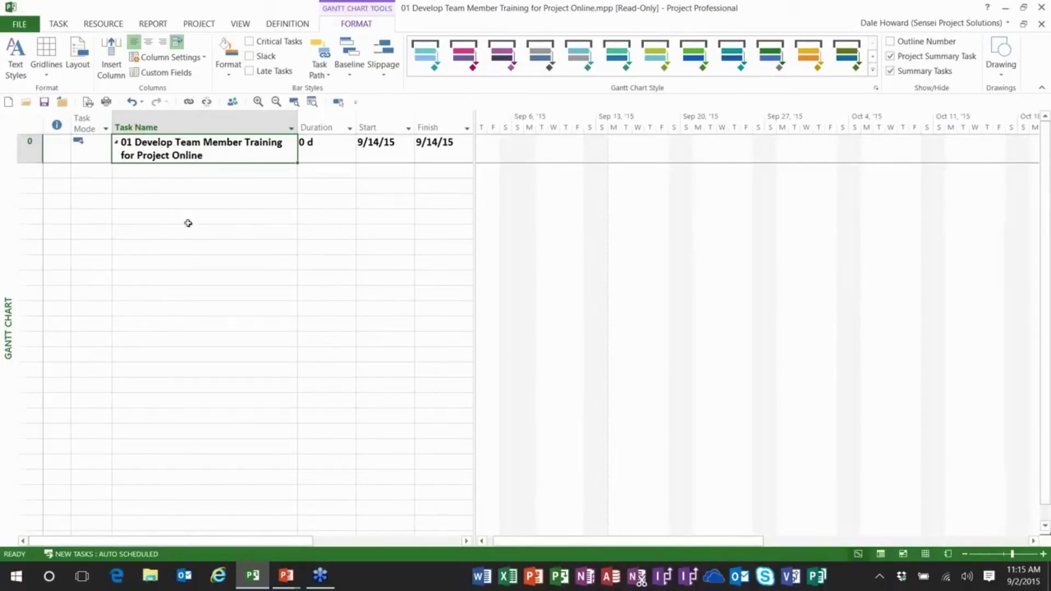
pyautogui.click(378, 142)
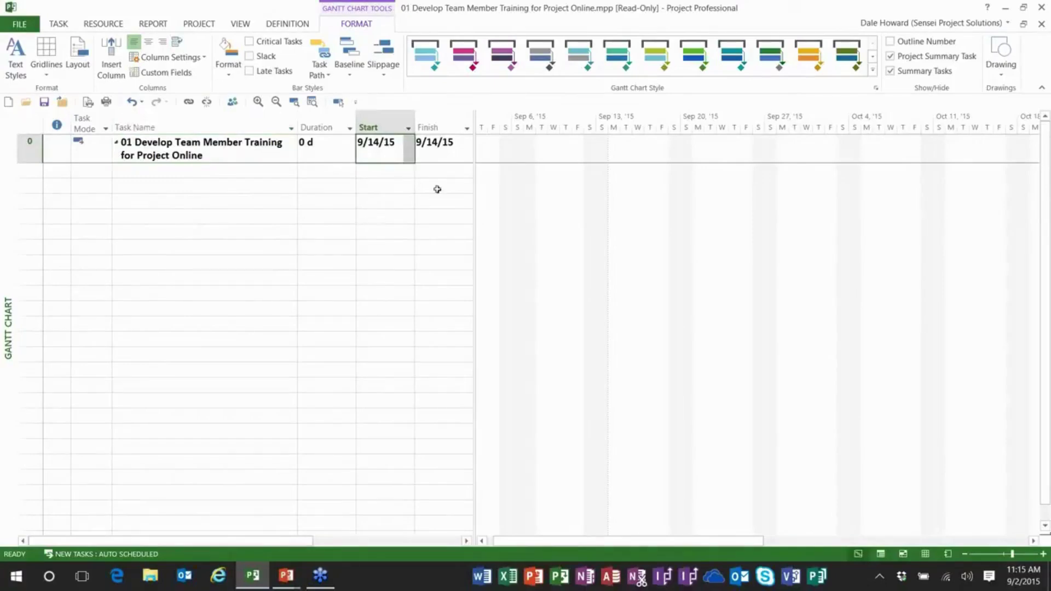
pyautogui.click(437, 145)
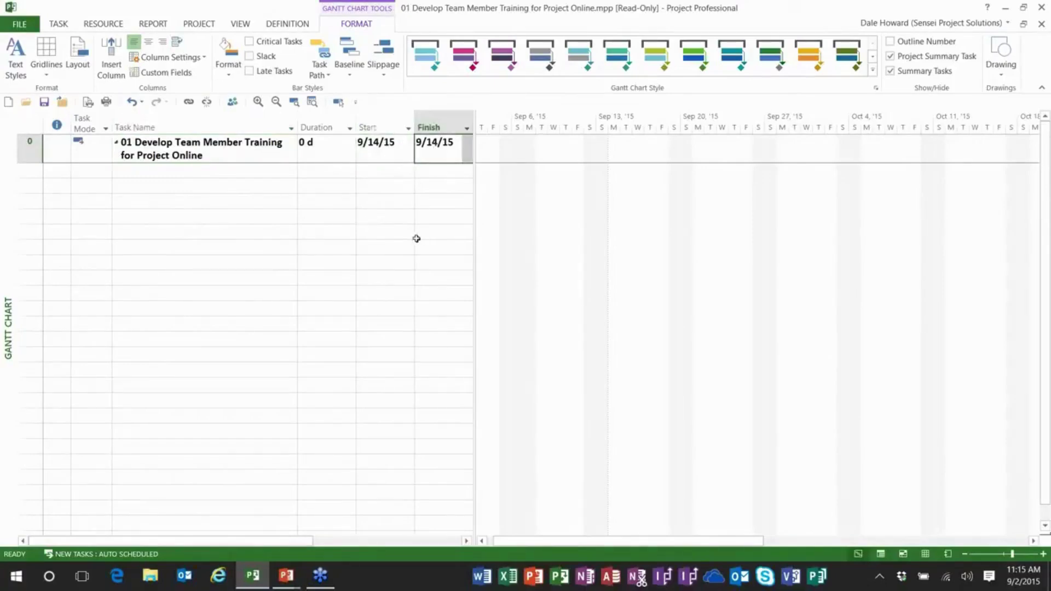